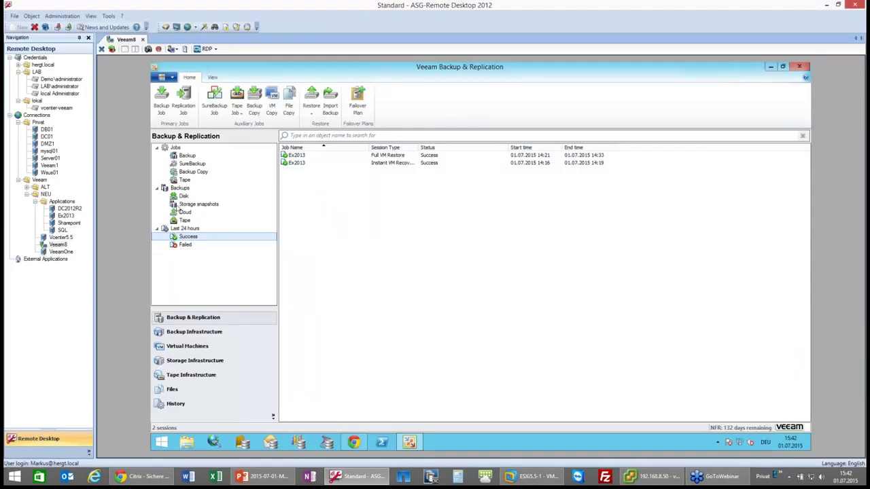
# - Start a Microsoft Exchange mailbox item restore from the Ex2013 disk backup, using the 17.03.2015 22:42 restore point and no restore reason
pyautogui.click(184, 196)
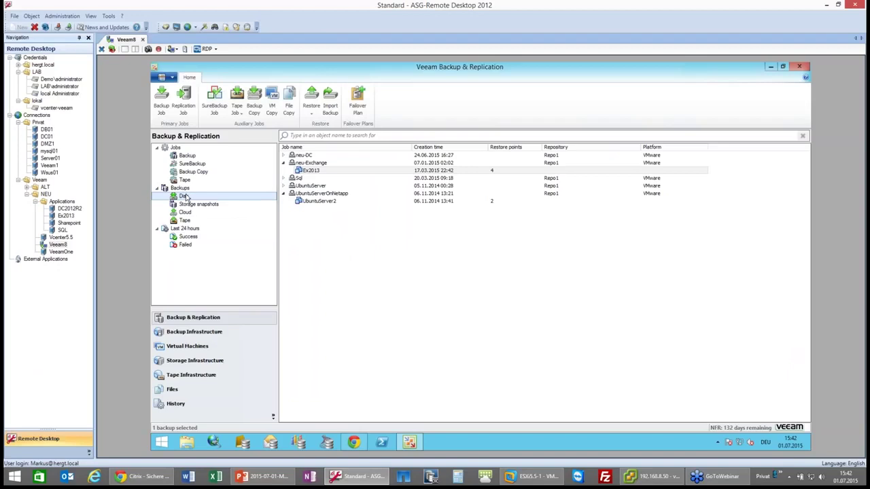
pyautogui.click(316, 171)
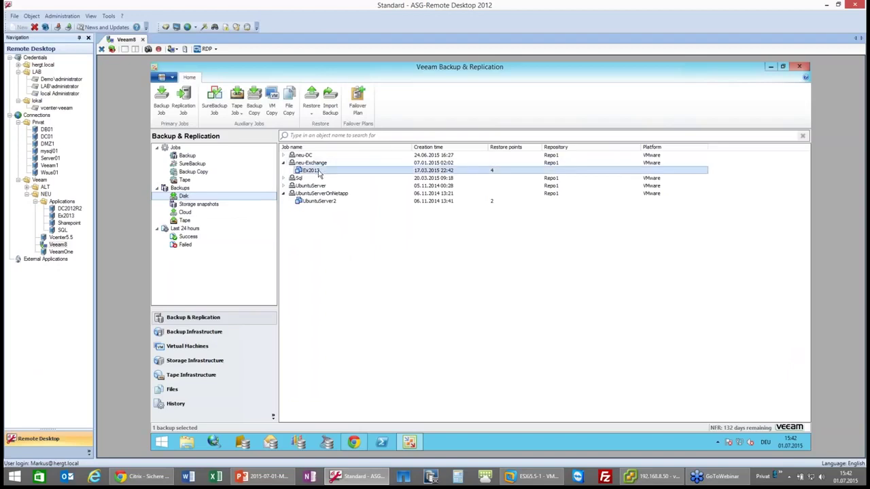
pyautogui.rightClick(320, 175)
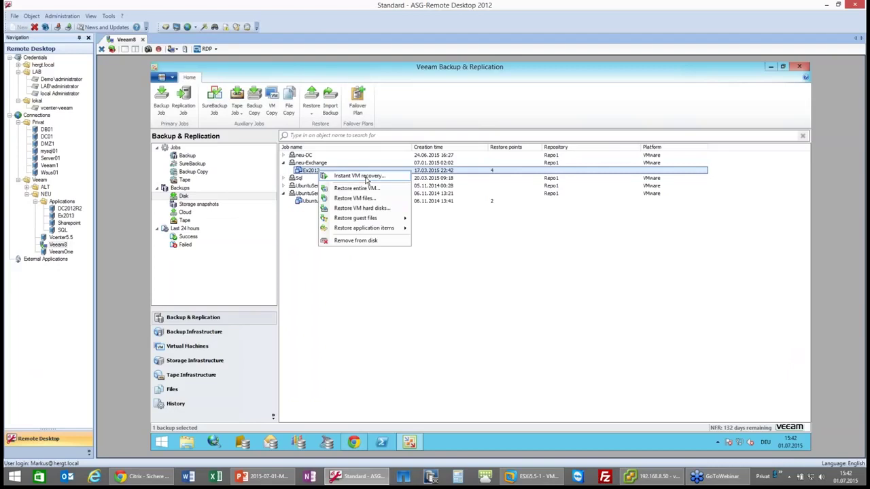
pyautogui.moveTo(373, 231)
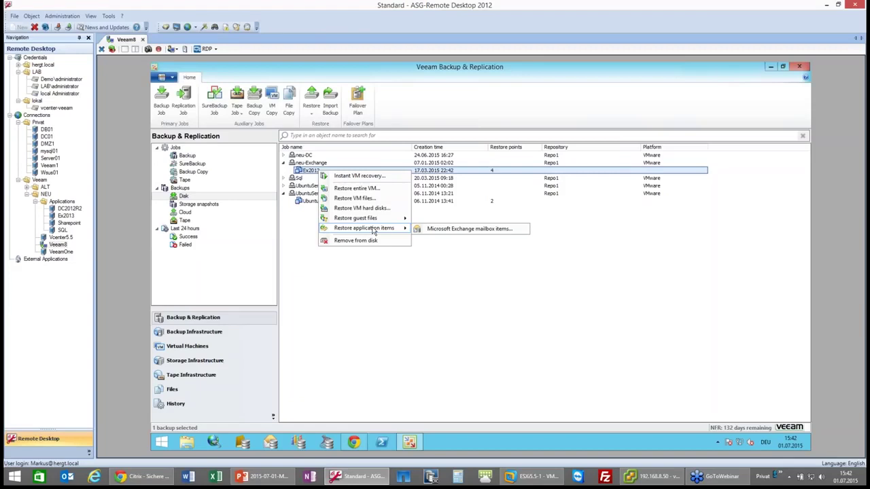
pyautogui.click(469, 230)
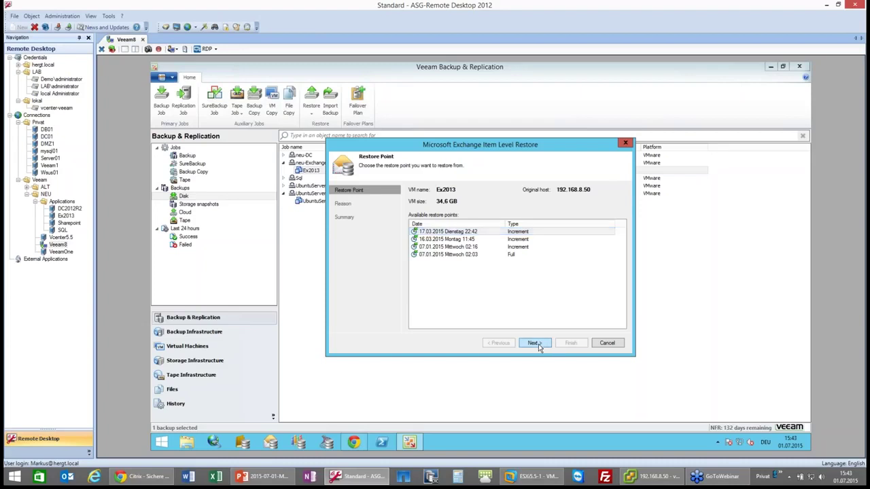
pyautogui.click(537, 344)
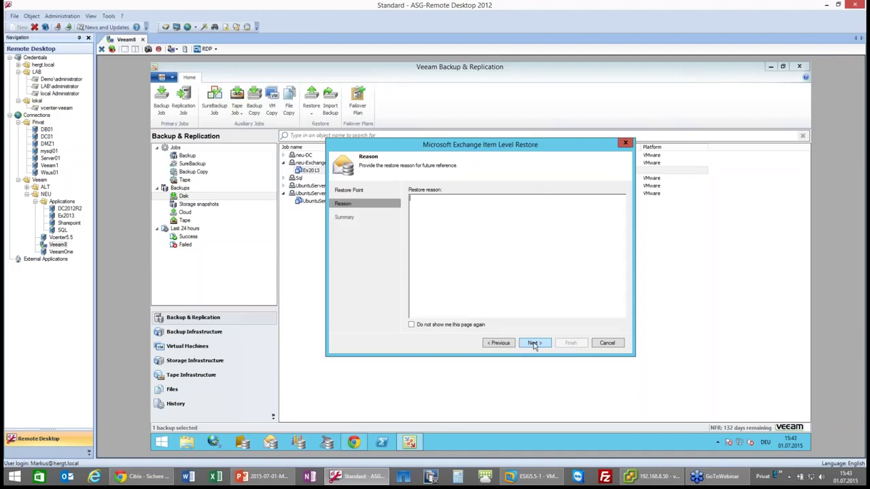
pyautogui.click(534, 343)
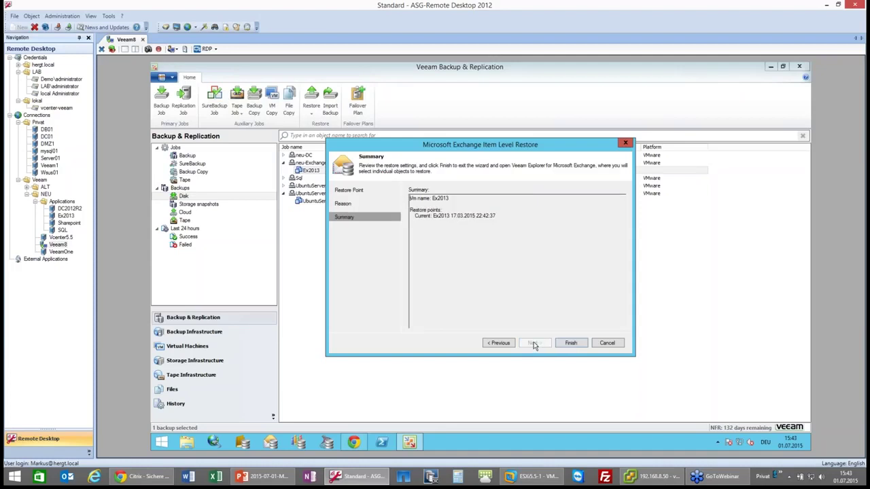
pyautogui.click(570, 343)
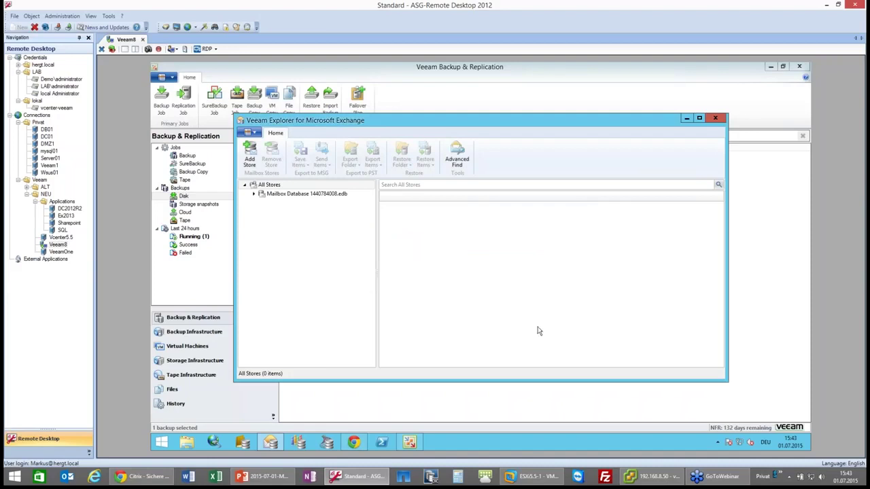
# - Expand the mailbox database and its Administrator mailbox, widen the folder tree, and display the messages in Posteingang
pyautogui.click(254, 195)
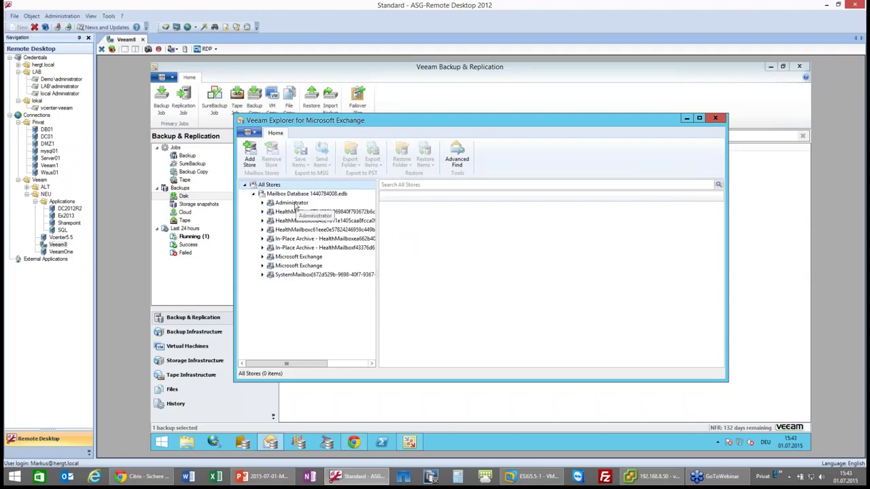
pyautogui.click(291, 203)
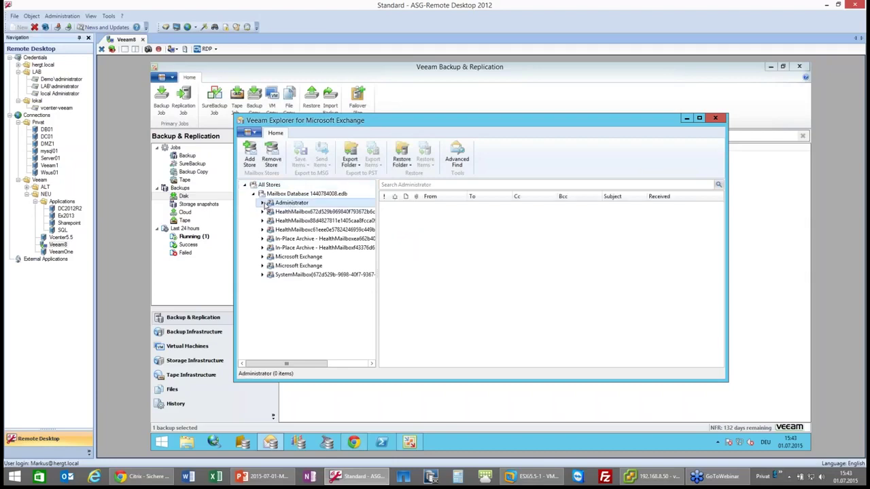
pyautogui.click(262, 202)
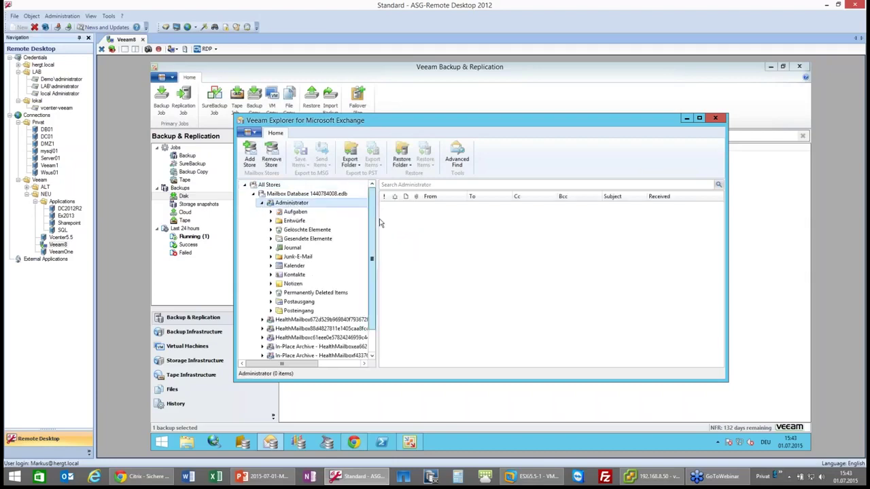
pyautogui.moveTo(376, 222); pyautogui.dragTo(423, 218)
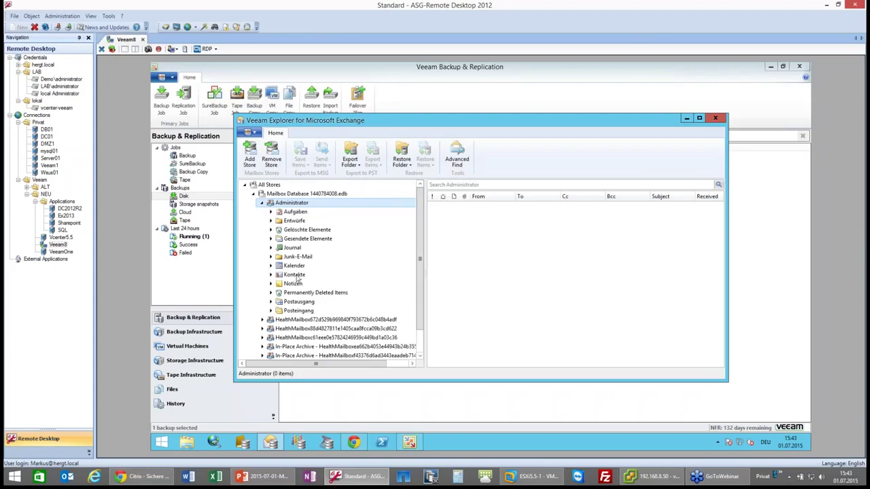
pyautogui.click(299, 311)
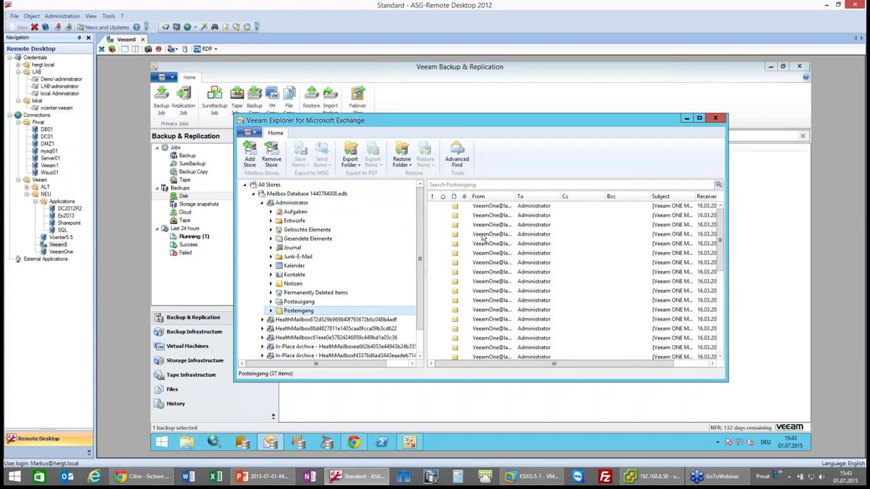
# - Review the save, send, export and restore options for the fourth Posteingang message, and close Veeam Explorer for Microsoft Exchange
pyautogui.click(483, 237)
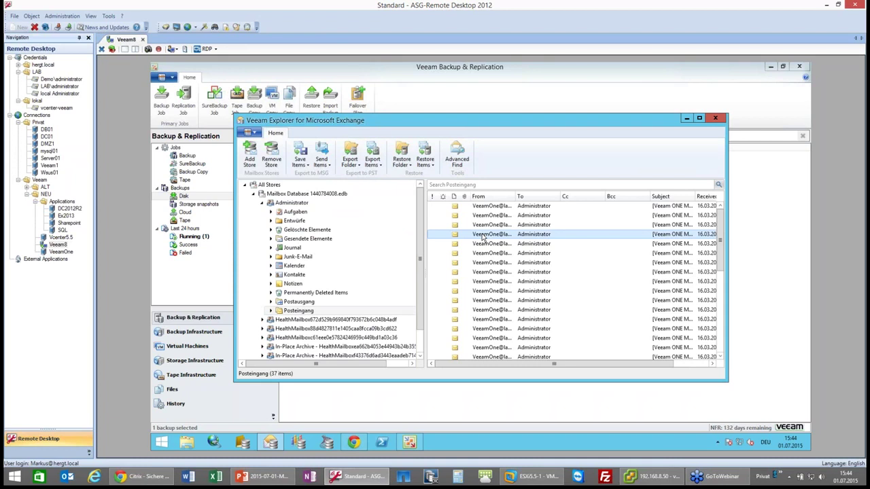
pyautogui.rightClick(483, 236)
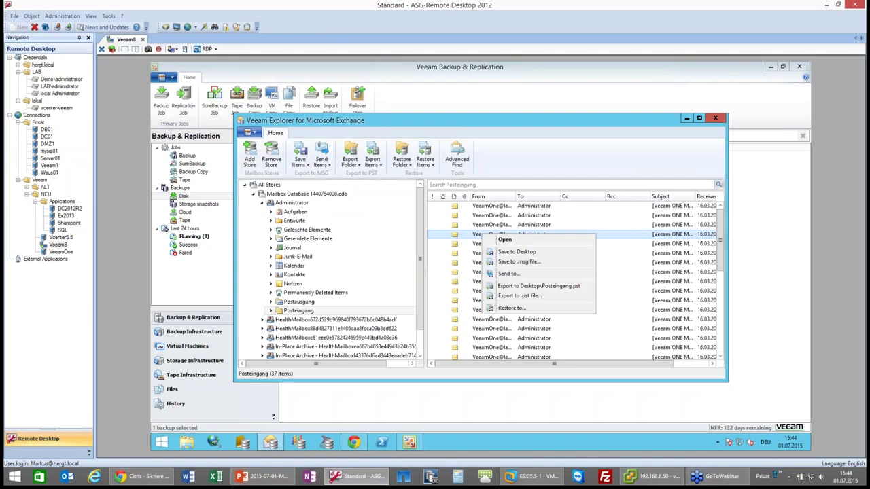
pyautogui.click(718, 120)
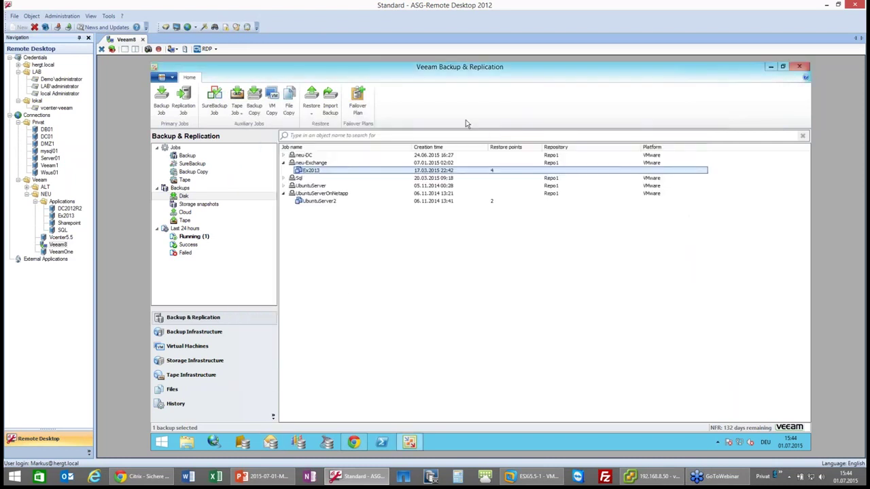
# - Set up an instant VM recovery of Ex2013 from the 17.03.2015 22:42 restore point to the original location, leaving the reason empty
pyautogui.rightClick(307, 171)
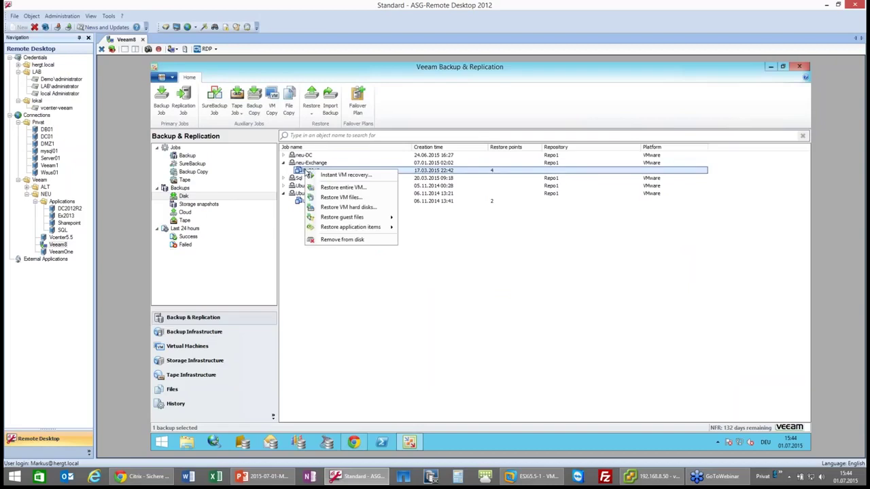
pyautogui.press('Escape')
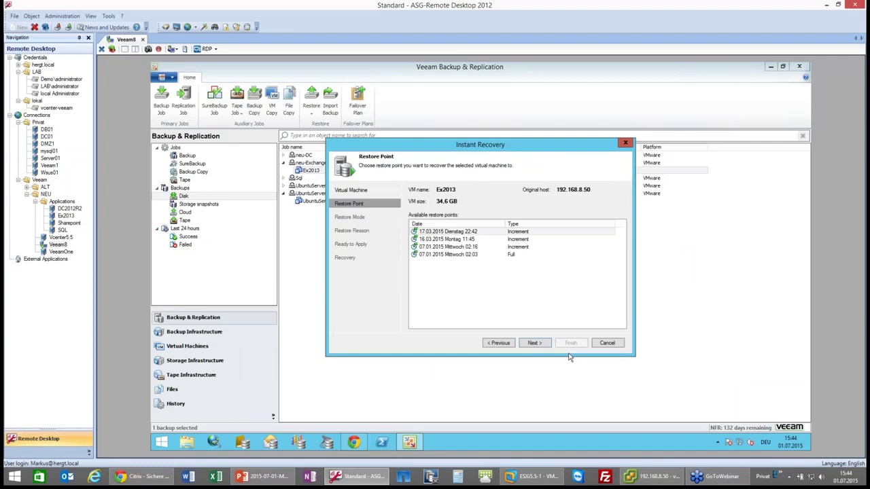
pyautogui.click(535, 344)
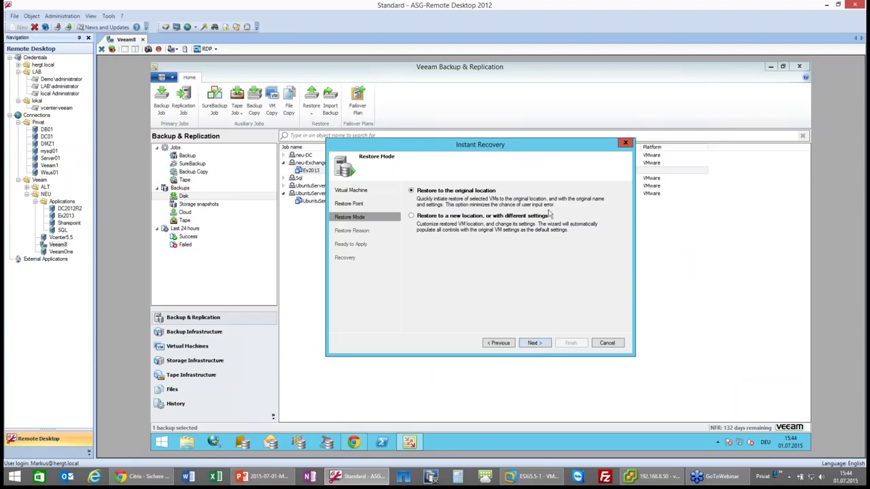
pyautogui.click(534, 343)
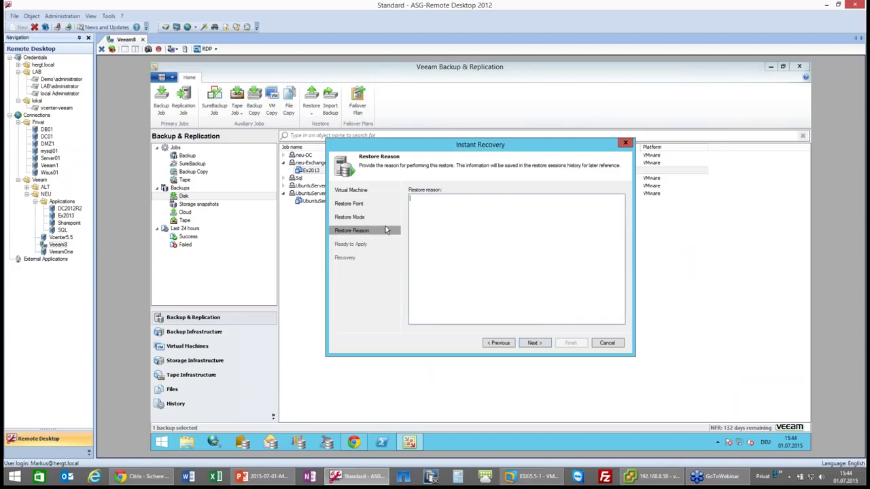
pyautogui.click(534, 344)
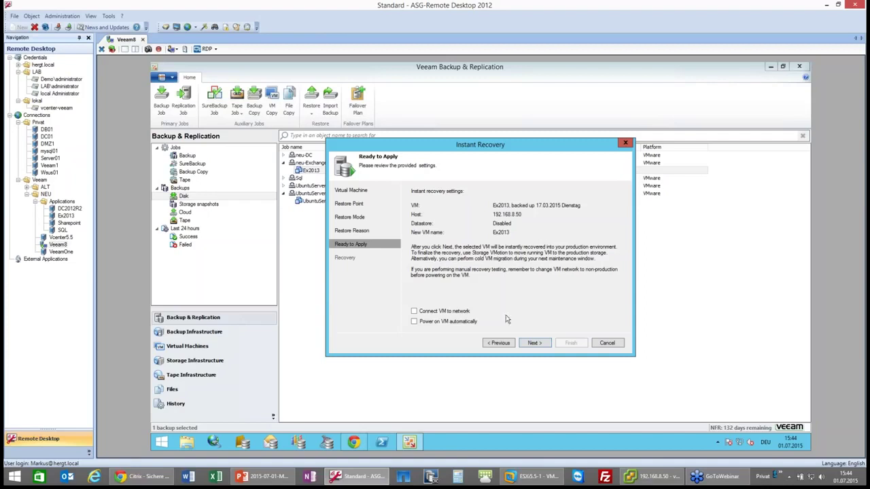
# - Enable connecting the VM to the network and powering it on automatically, and start the recovery
pyautogui.click(413, 312)
pyautogui.click(414, 322)
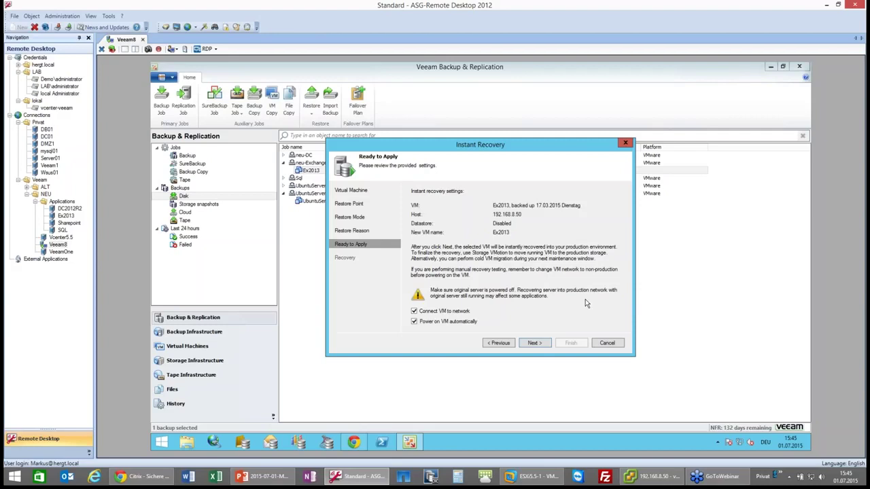
pyautogui.click(534, 343)
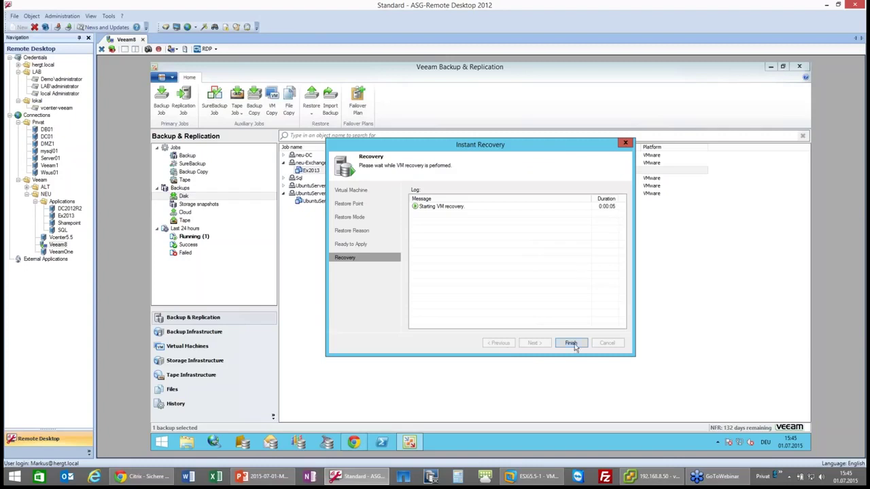
# - Arrange the Instant Recovery window and a reduced vSphere Client window side by side to monitor the host's recent tasks
pyautogui.moveTo(560, 144); pyautogui.dragTo(739, 88)
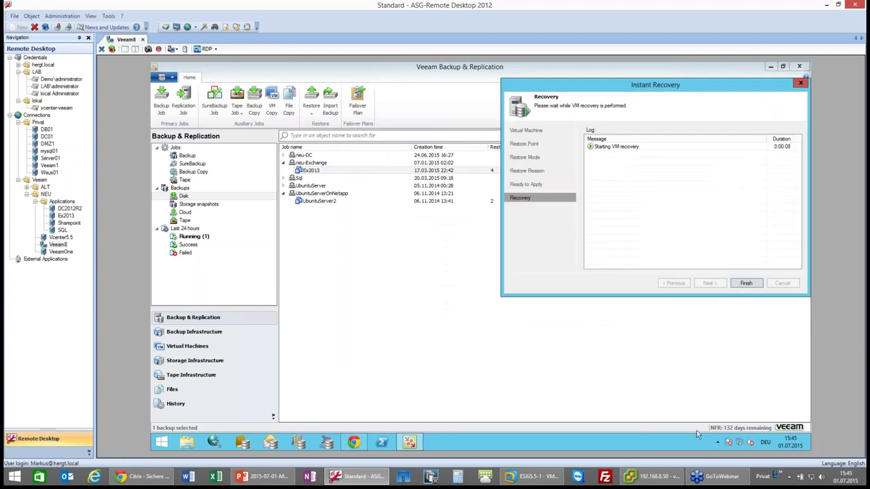
pyautogui.click(655, 476)
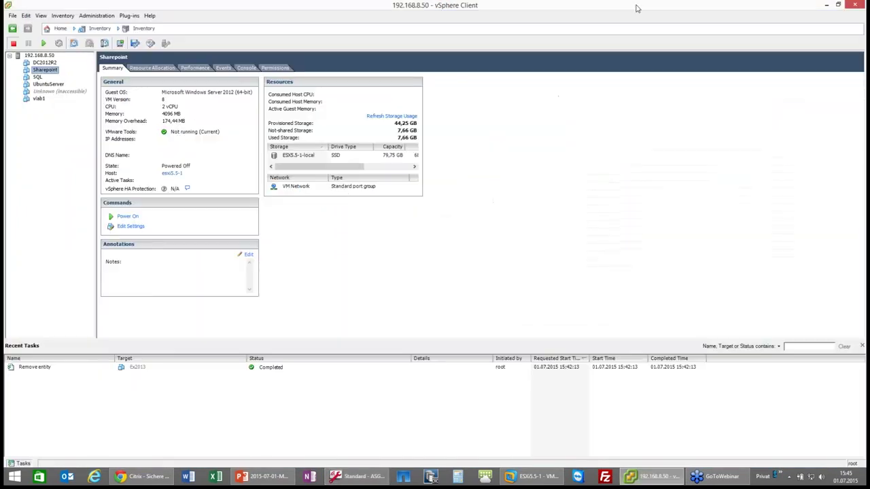
pyautogui.doubleClick(636, 8)
pyautogui.moveTo(505, 138); pyautogui.dragTo(398, 68)
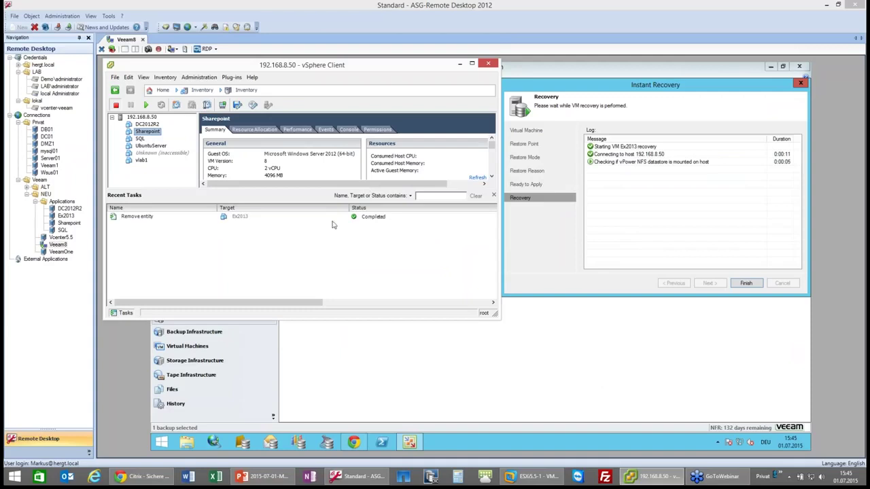
pyautogui.click(139, 219)
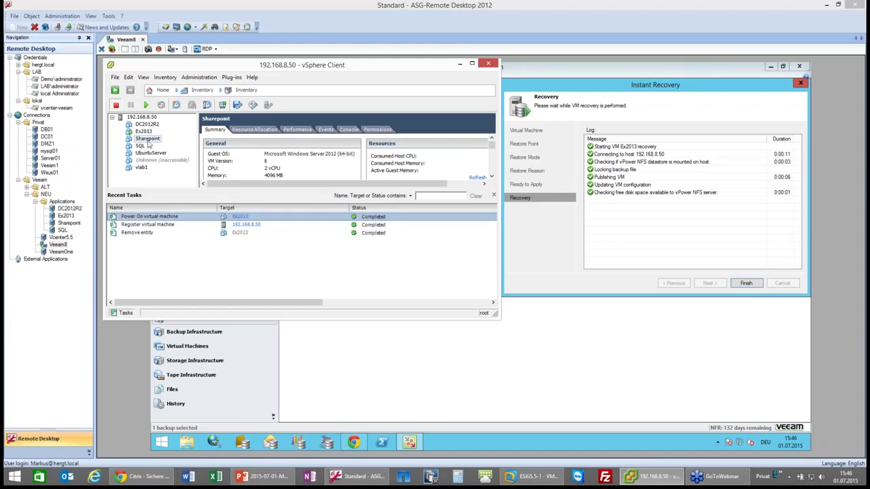
# - Show the console of the recovered Ex2013 virtual machine in a maximized vSphere Client window
pyautogui.click(144, 132)
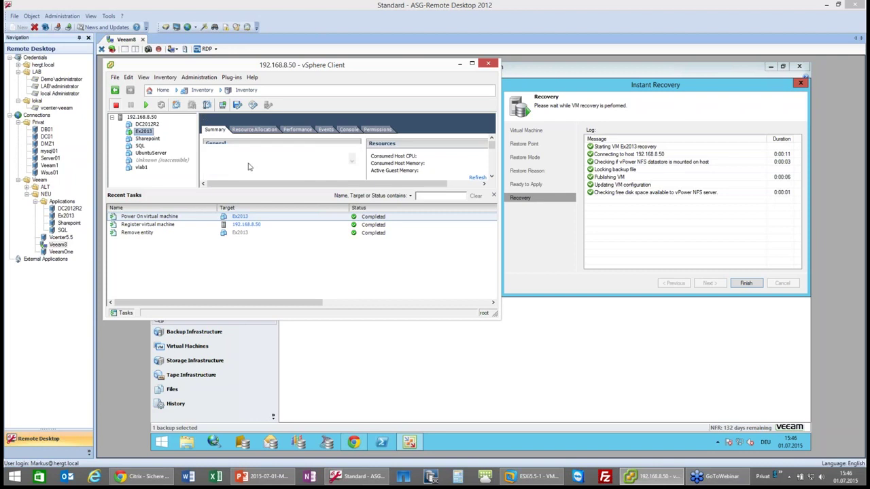
pyautogui.click(347, 130)
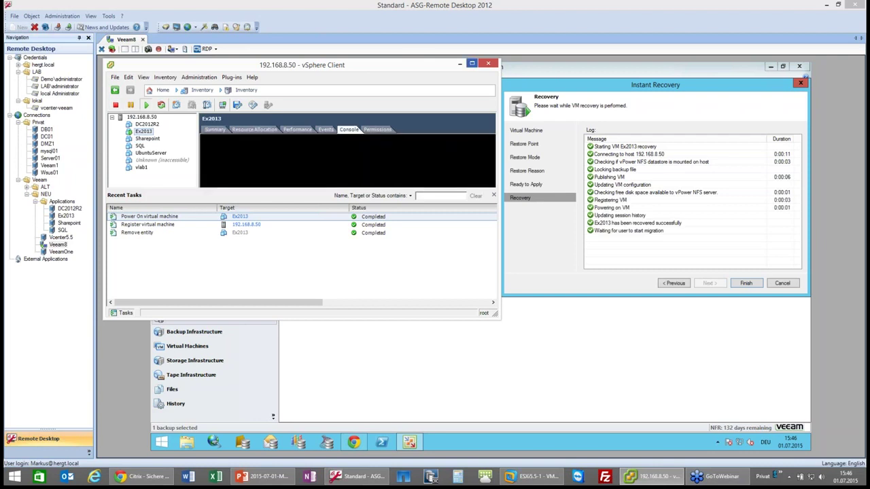
pyautogui.click(472, 63)
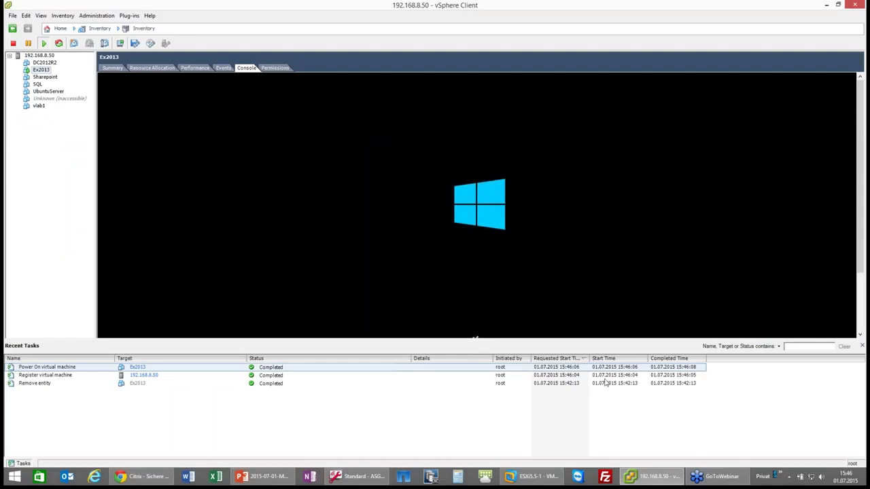
# - Switch to the PowerPoint presentation and advance to slide 13, "Lizensierung"
pyautogui.moveTo(363, 481)
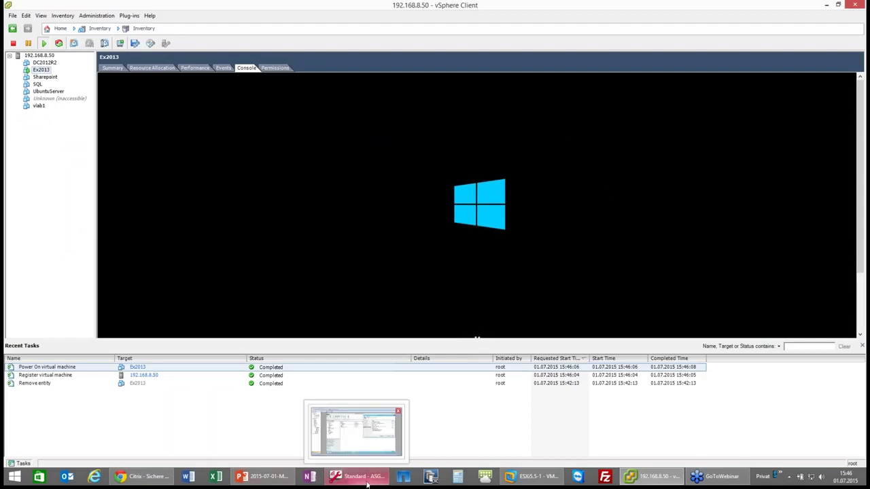
pyautogui.click(270, 481)
pyautogui.press('Down')
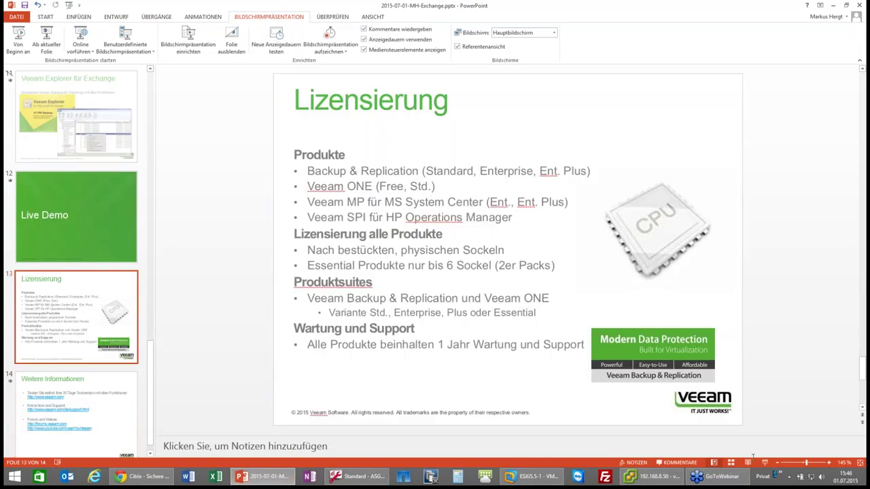